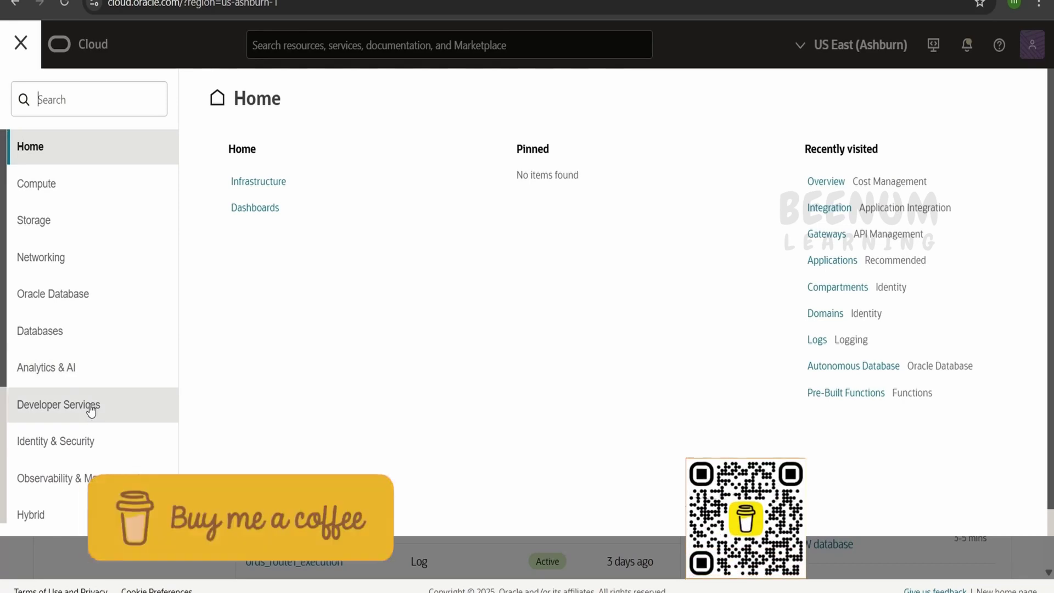
Step: Go to Oracle Database > Autonomous Database to list the DEVELOPMENT compartment's databases
{"action": "left_click", "coordinate": [90, 404]}
{"action": "left_click", "coordinate": [66, 301]}
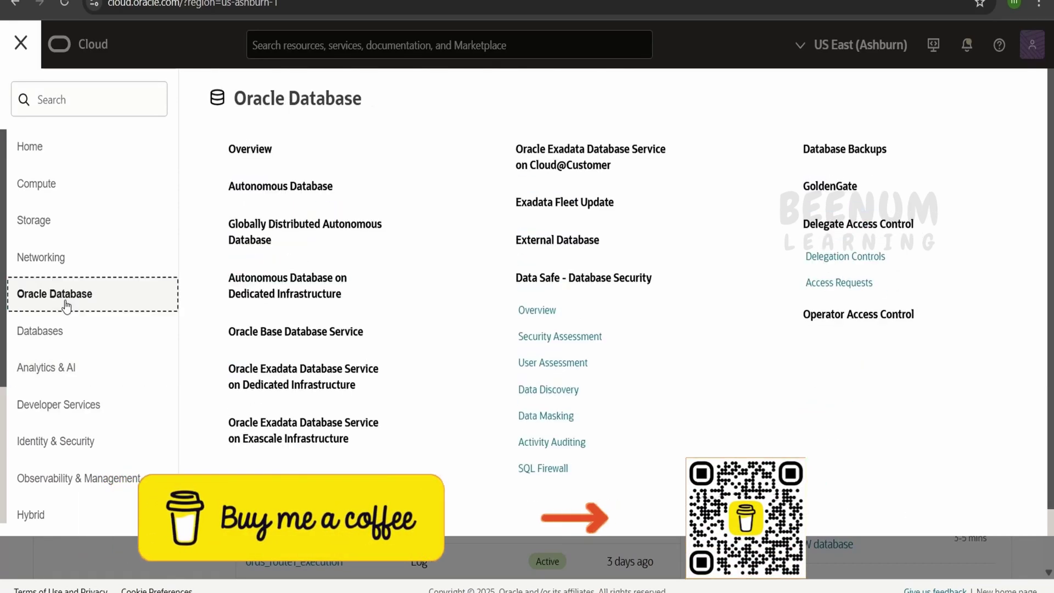
{"action": "left_click", "coordinate": [280, 188]}
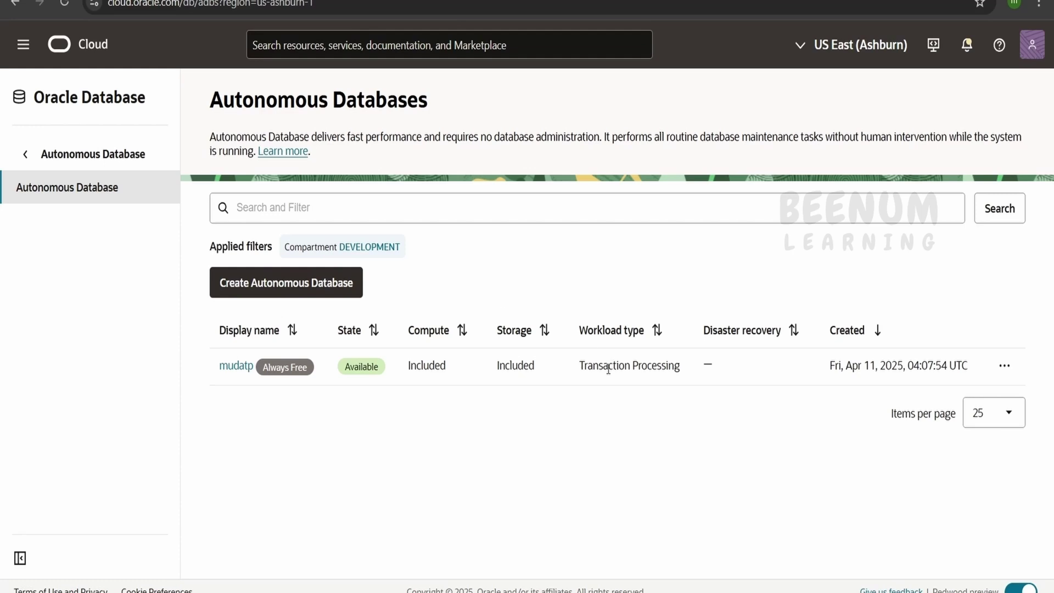
Step: From the mudatp database details, choose View all database actions to reach the Launchpad
{"action": "left_click", "coordinate": [236, 368]}
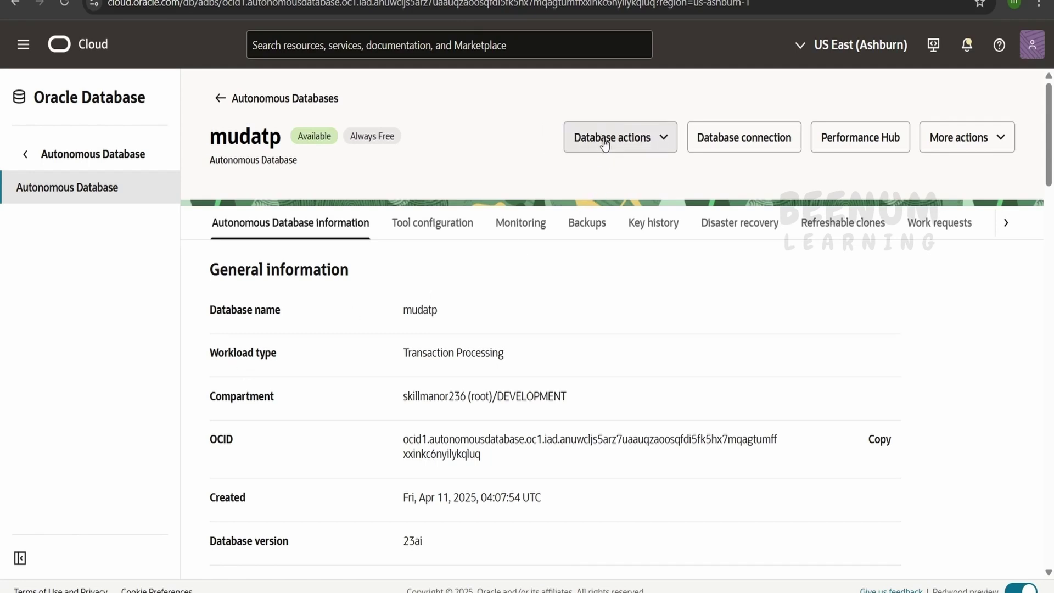
{"action": "left_click", "coordinate": [604, 143]}
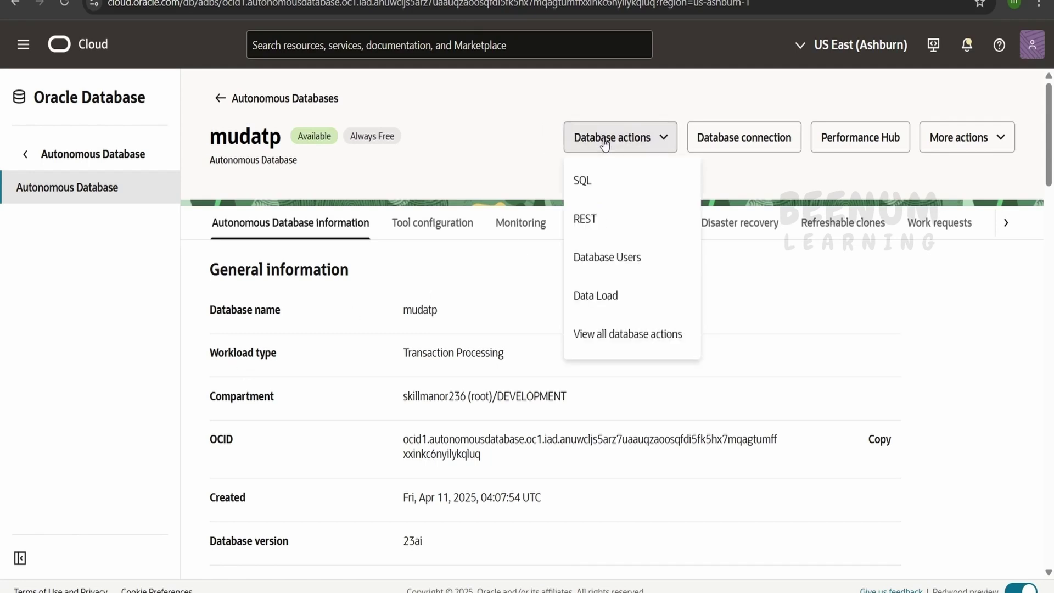
{"action": "left_click", "coordinate": [610, 335]}
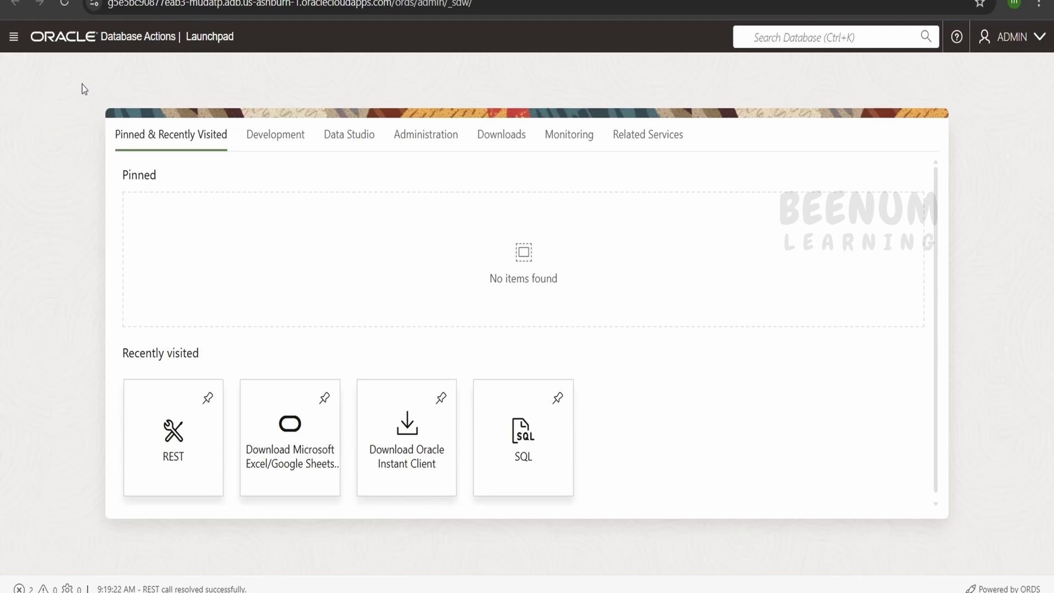
Step: Launch APEX from the Launchpad's Development tools in a new tab
{"action": "left_click", "coordinate": [13, 38]}
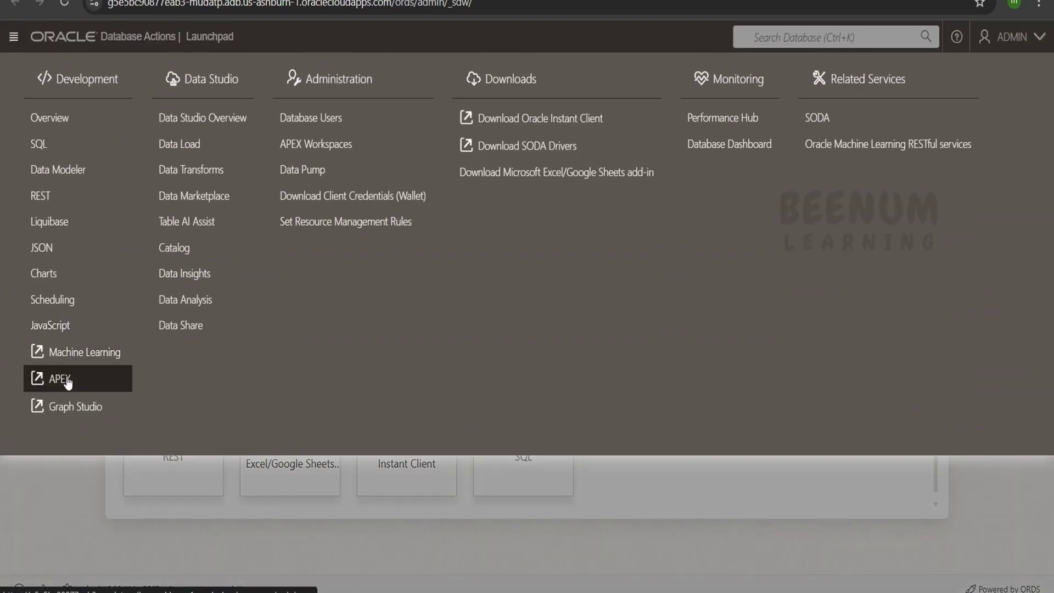
{"action": "left_click", "coordinate": [51, 486]}
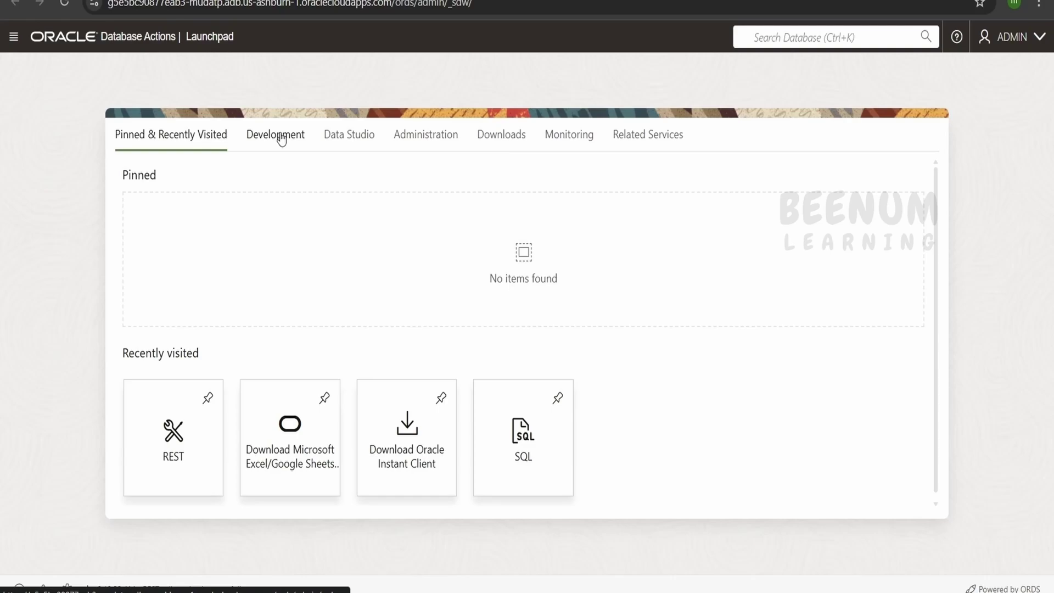
{"action": "left_click", "coordinate": [278, 134]}
{"action": "double_click", "coordinate": [163, 470]}
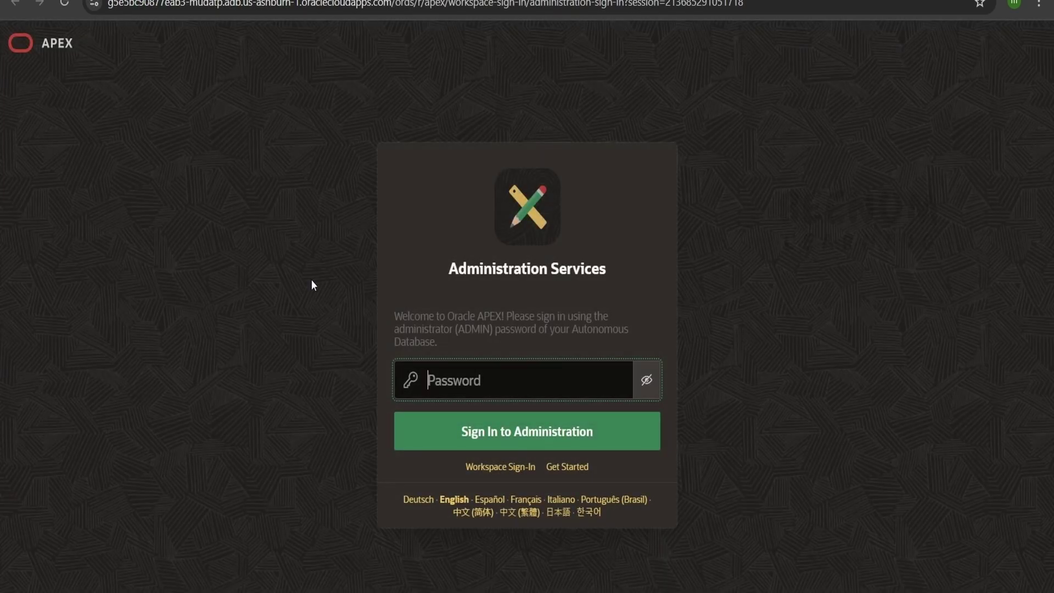
Step: Sign in to APEX Administration Services with the ADMIN database password
{"action": "double_click", "coordinate": [469, 330]}
{"action": "left_click", "coordinate": [524, 389]}
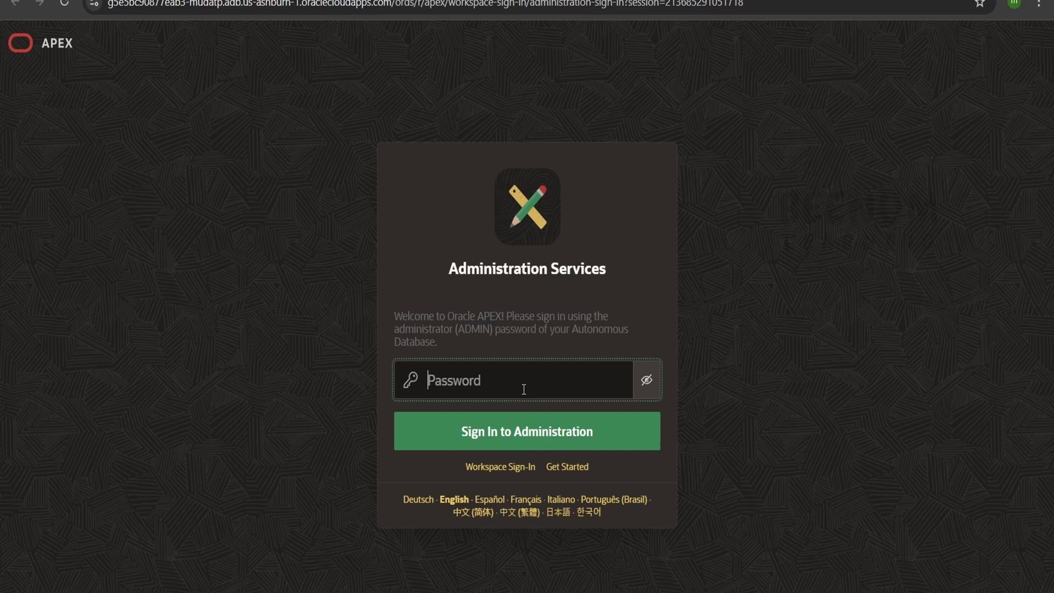
{"action": "left_click", "coordinate": [544, 434]}
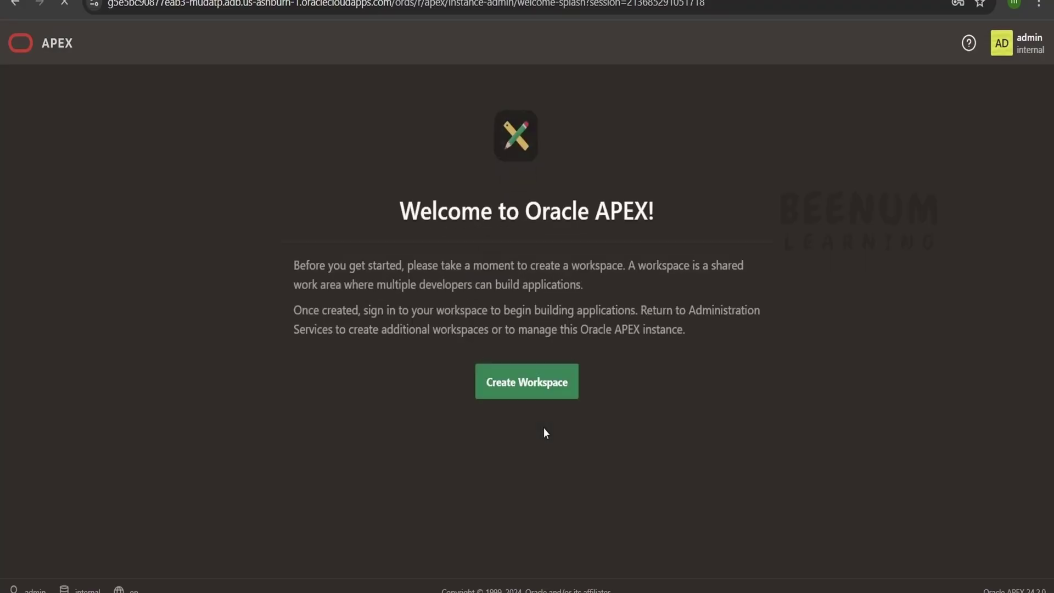
Step: Dismiss Chrome's save-password bubble and choose Create Workspace on the welcome page
{"action": "left_click", "coordinate": [970, 42]}
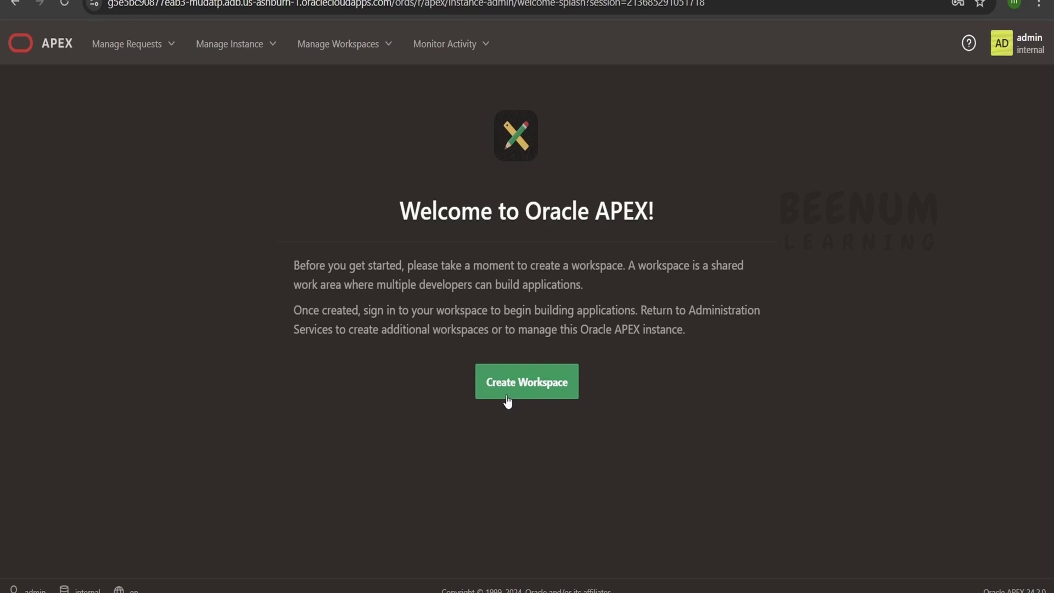
{"action": "left_click", "coordinate": [533, 393]}
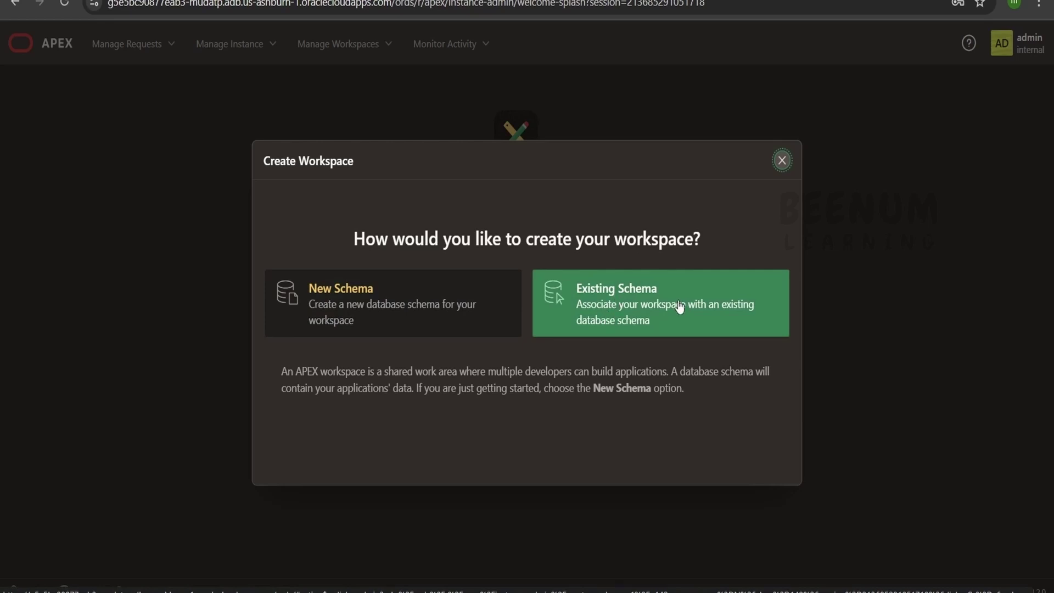
Step: Choose New Schema and enter workspace name learningapex1001 with an admin username and password
{"action": "left_click", "coordinate": [401, 311]}
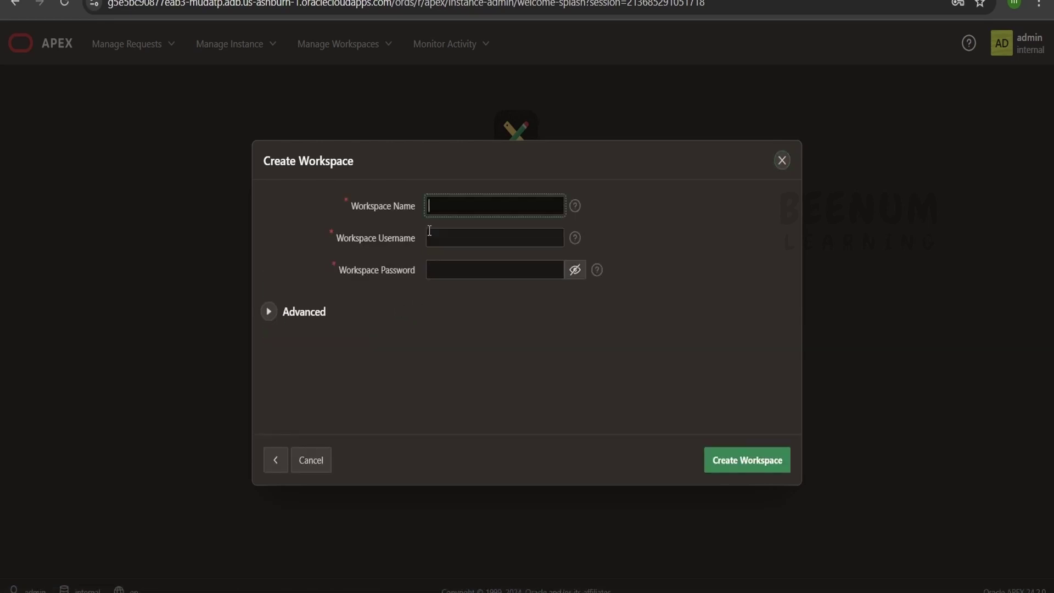
{"action": "type", "text": "learningapex1001"}
{"action": "left_click", "coordinate": [454, 234]}
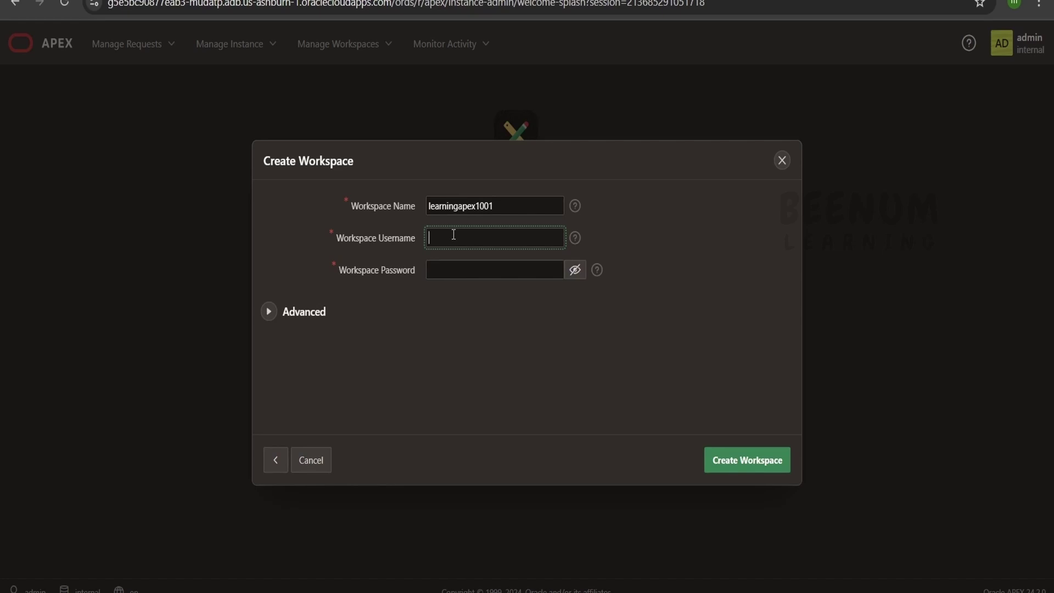
{"action": "type", "text": "apexadmin1001"}
{"action": "left_click", "coordinate": [461, 270]}
{"action": "type", "text": "•"}
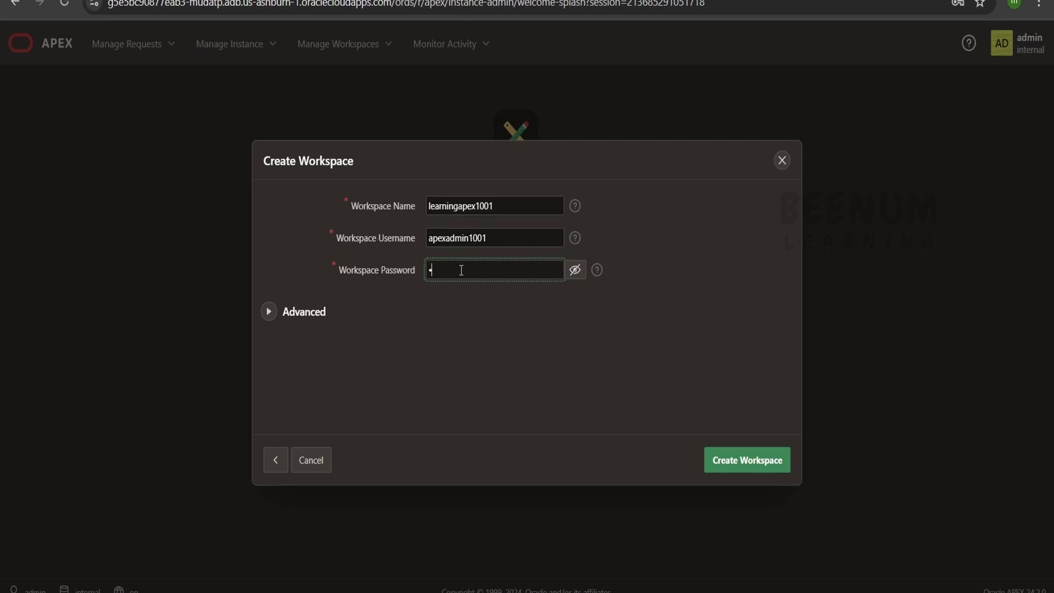
{"action": "type", "text": "••••••••••••••"}
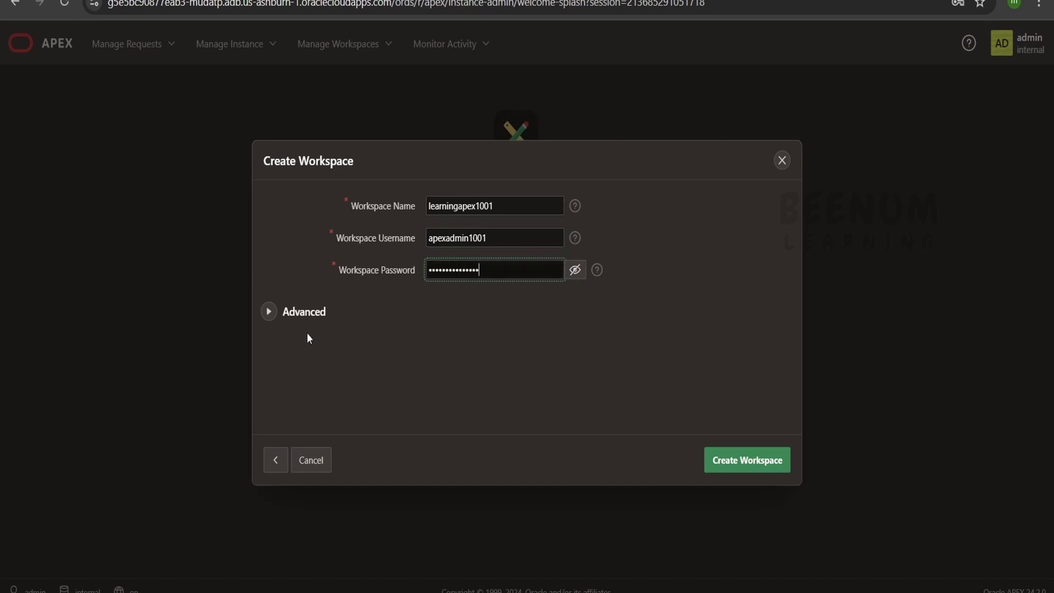
Step: Review the advanced settings and database password help, then submit the workspace
{"action": "left_click", "coordinate": [268, 311]}
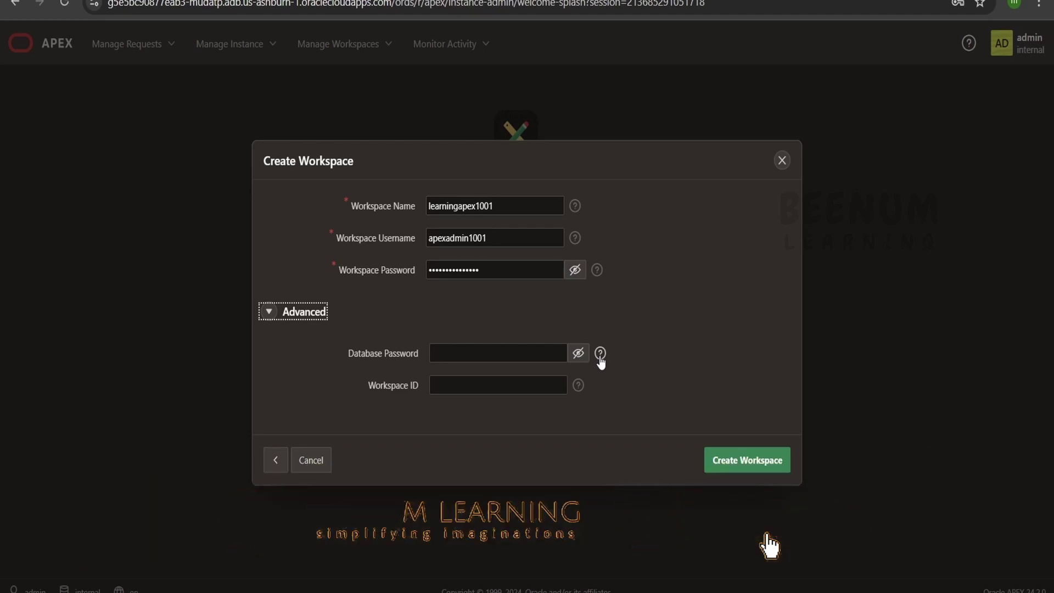
{"action": "left_click", "coordinate": [600, 354]}
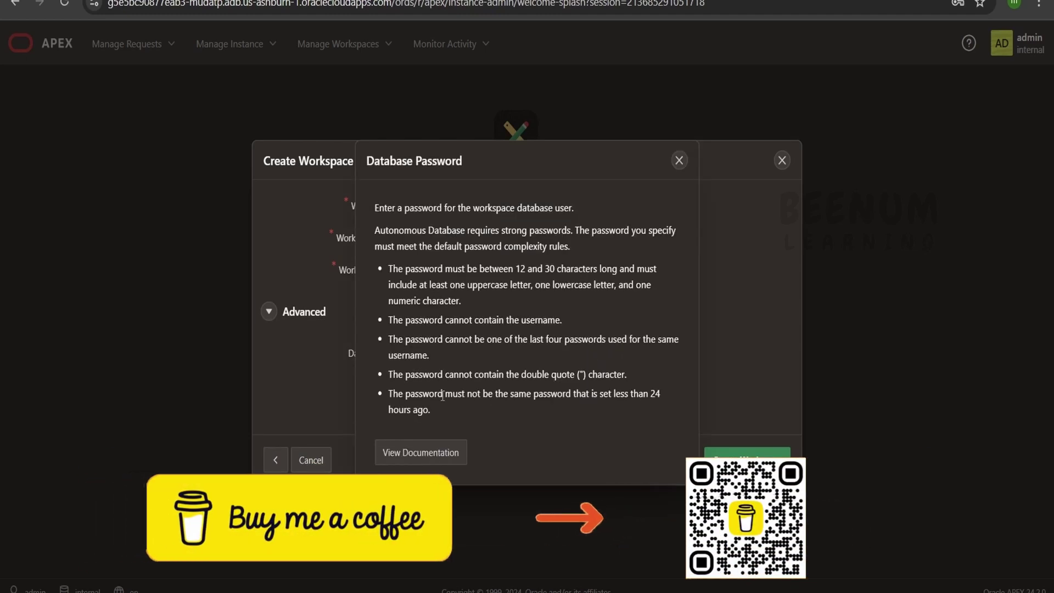
{"action": "left_click", "coordinate": [679, 160]}
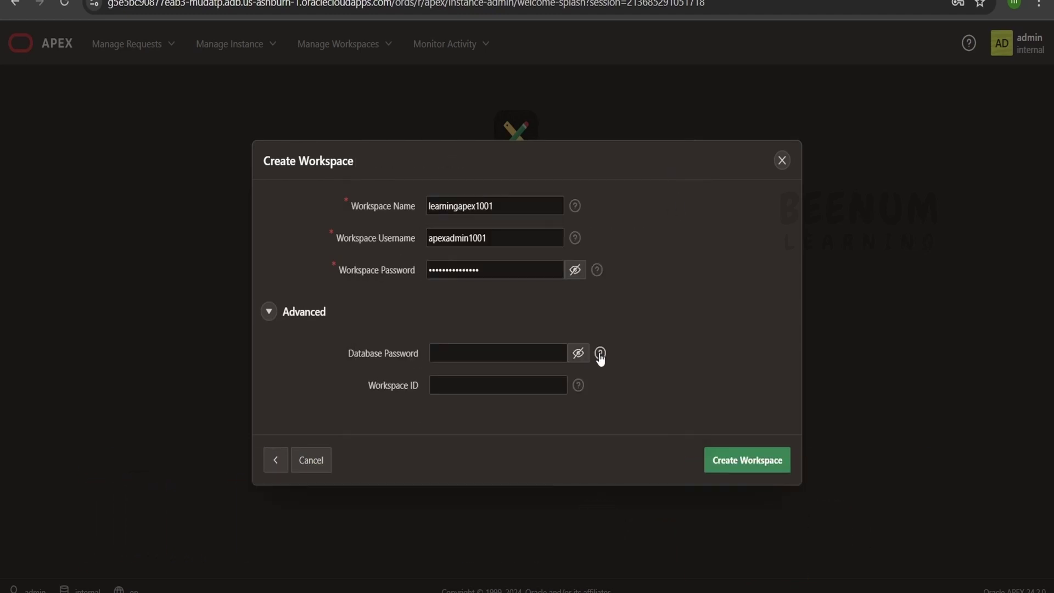
{"action": "left_click", "coordinate": [734, 457]}
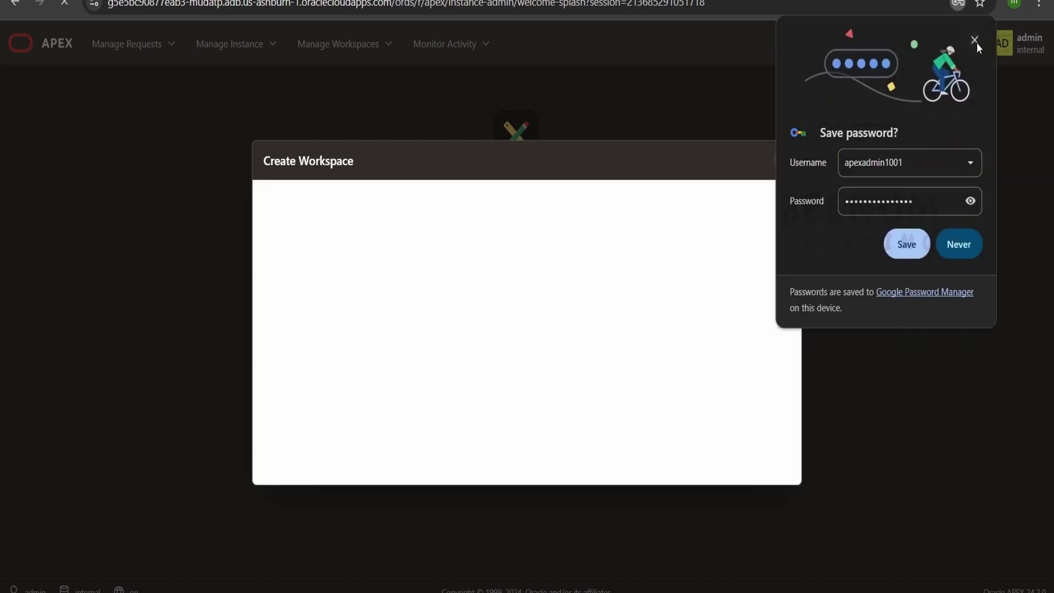
Step: Dismiss the save-password bubble and check the admin menu; summary shows 2 workspaces
{"action": "left_click", "coordinate": [975, 38]}
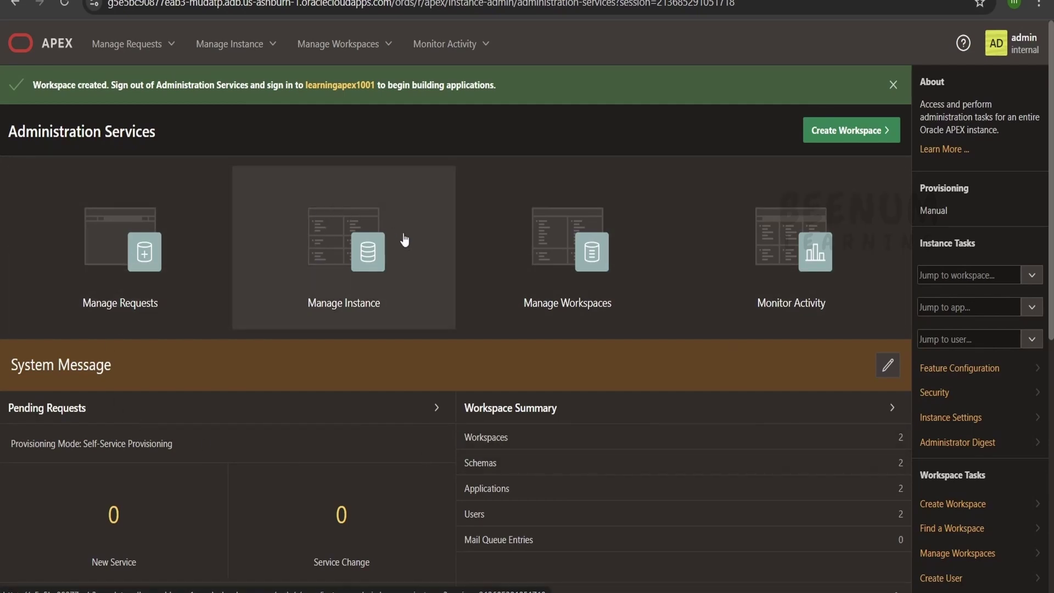
{"action": "left_click", "coordinate": [1023, 50]}
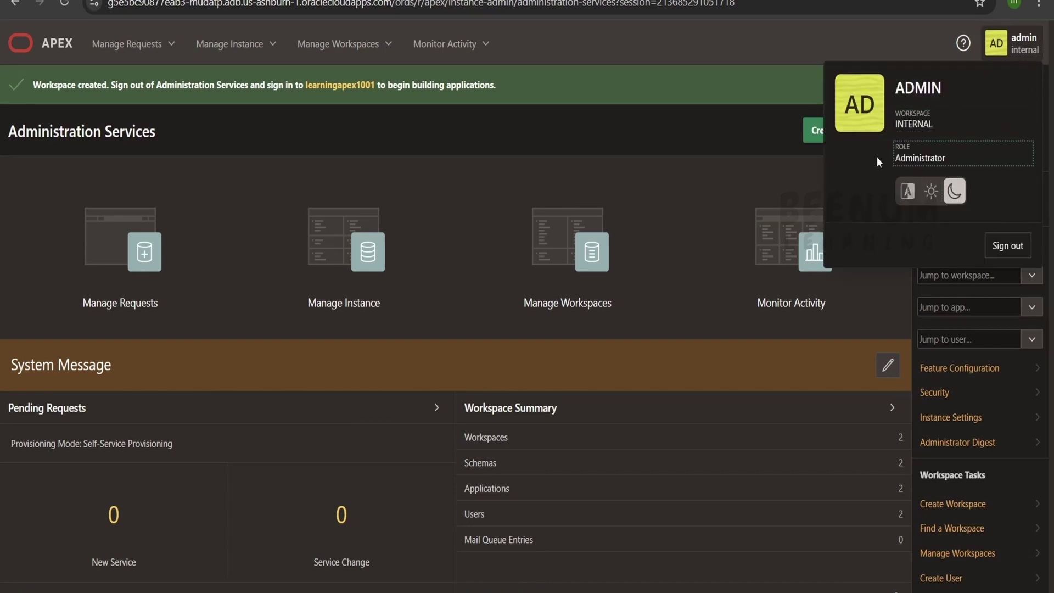
{"action": "left_click", "coordinate": [717, 132]}
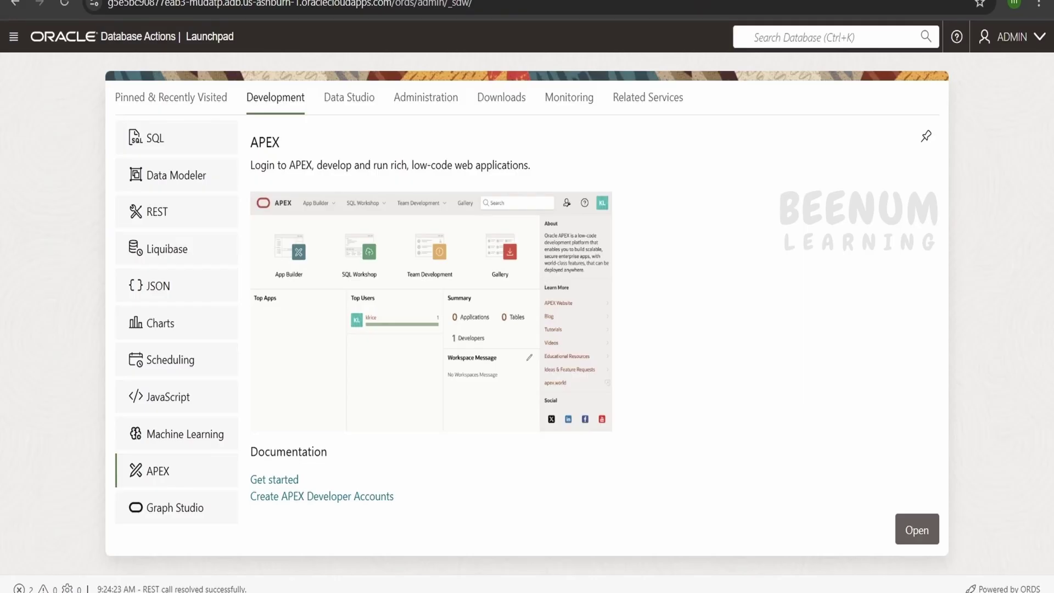
Step: Preview Liquibase, APEX and Graph Studio, then open APEX from the Development tools
{"action": "left_click", "coordinate": [167, 249]}
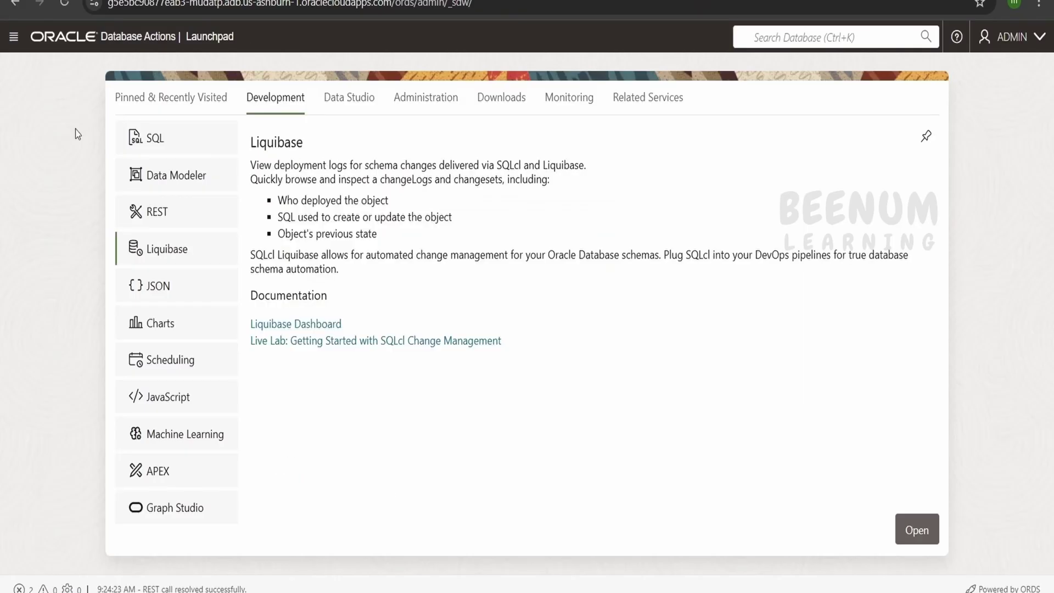
{"action": "left_click", "coordinate": [155, 138]}
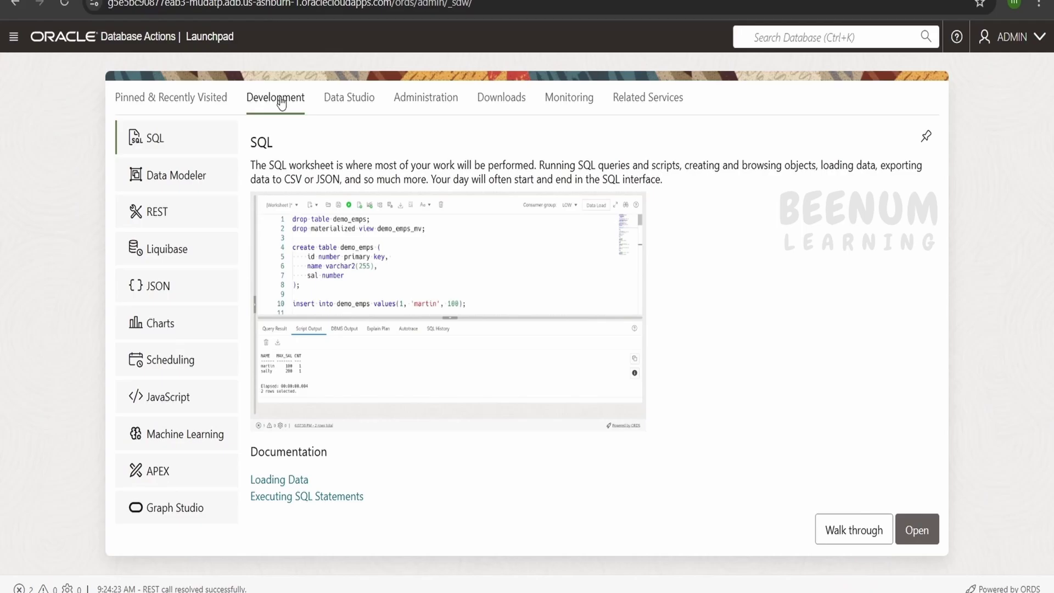
{"action": "left_click", "coordinate": [175, 507]}
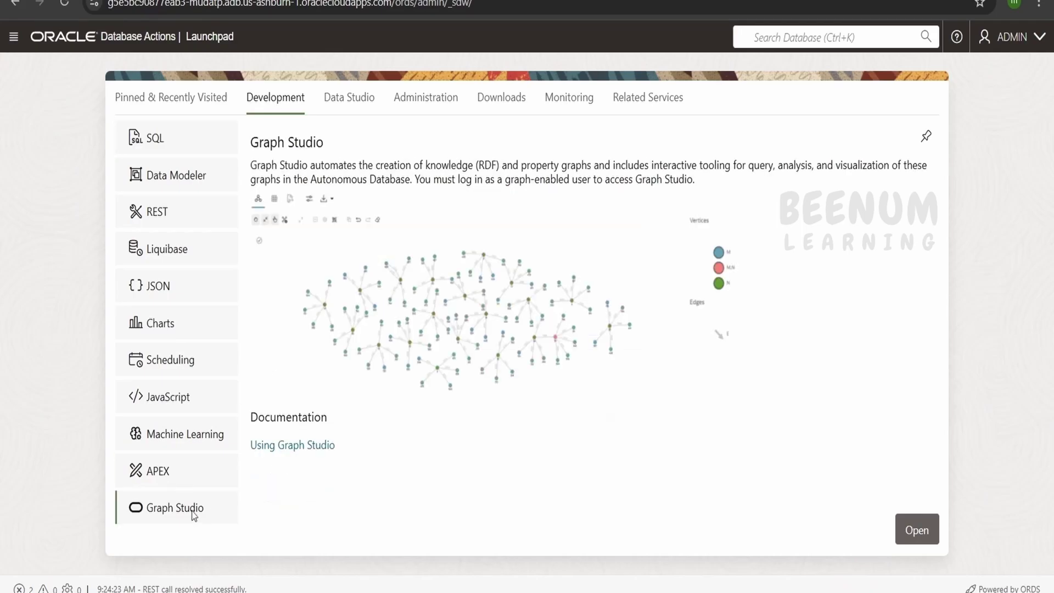
{"action": "left_click", "coordinate": [164, 471]}
{"action": "left_click", "coordinate": [916, 529]}
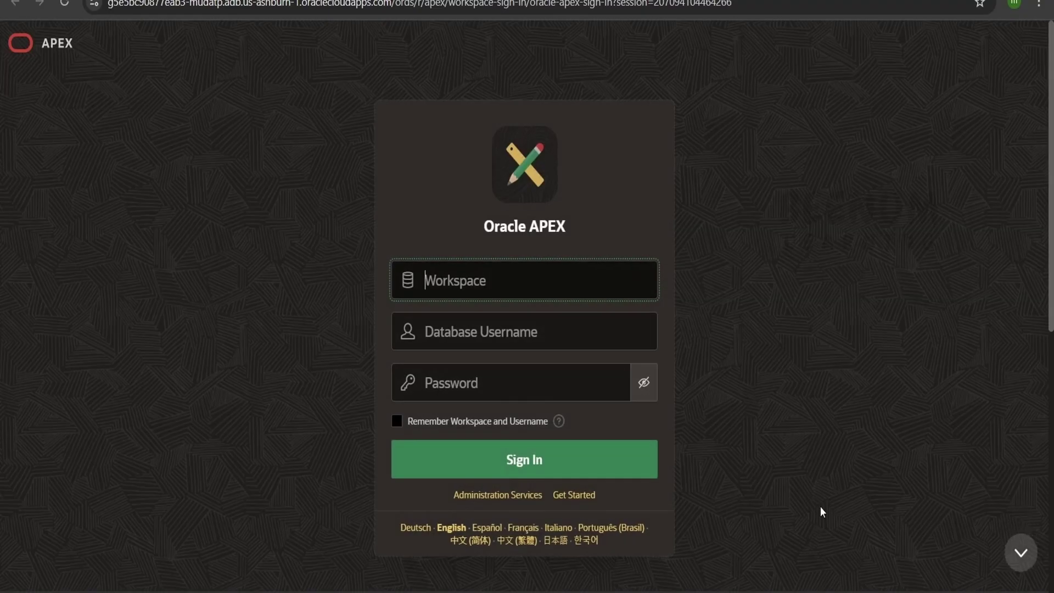
Step: Sign in to workspace learningapex1001 with its admin username and password
{"action": "type", "text": "learni"}
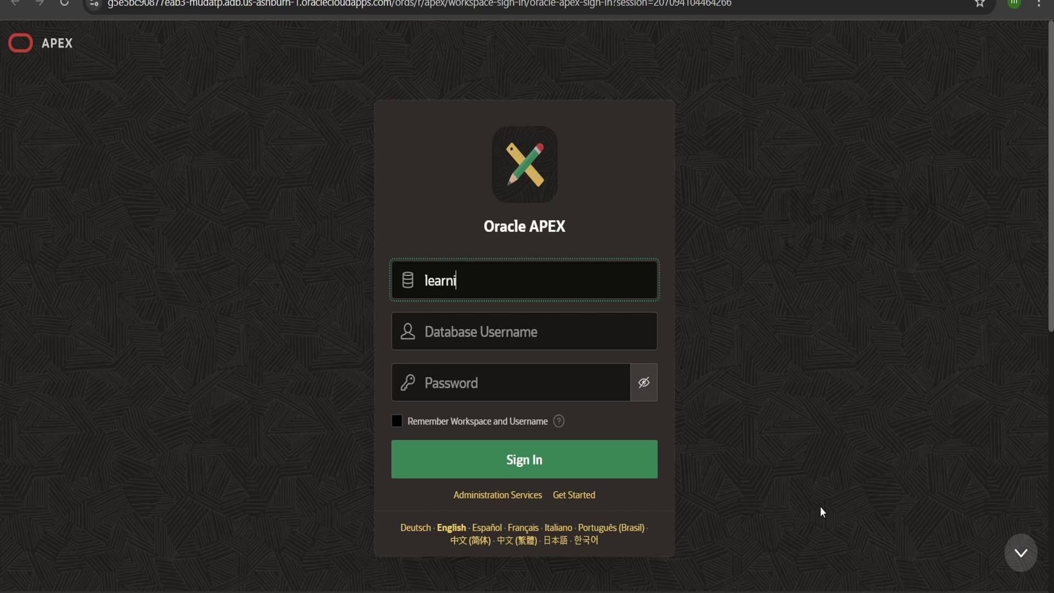
{"action": "type", "text": "ngapex1001"}
{"action": "left_click", "coordinate": [558, 338]}
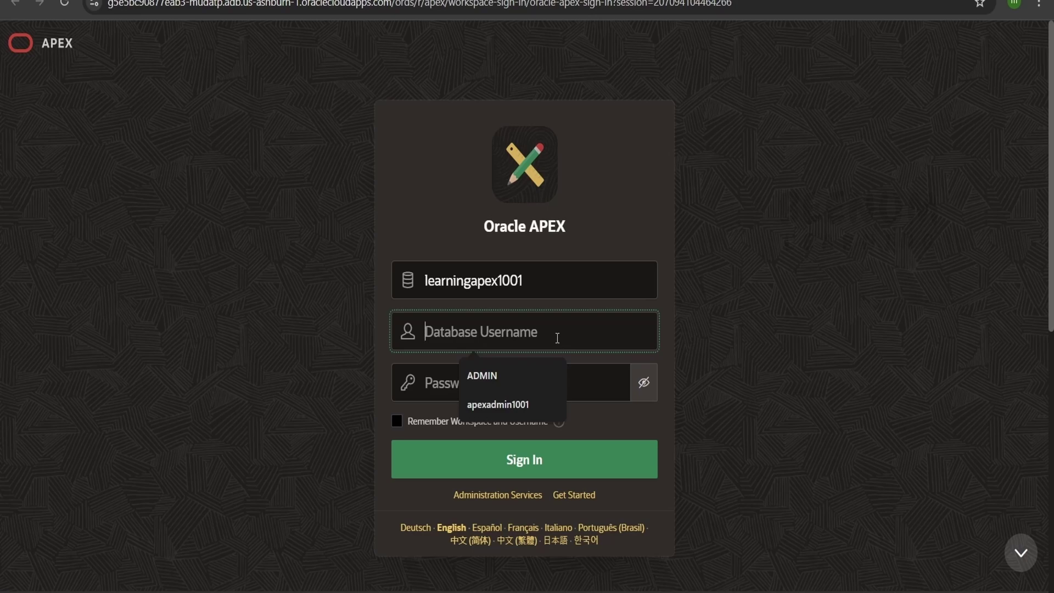
{"action": "type", "text": "apexa"}
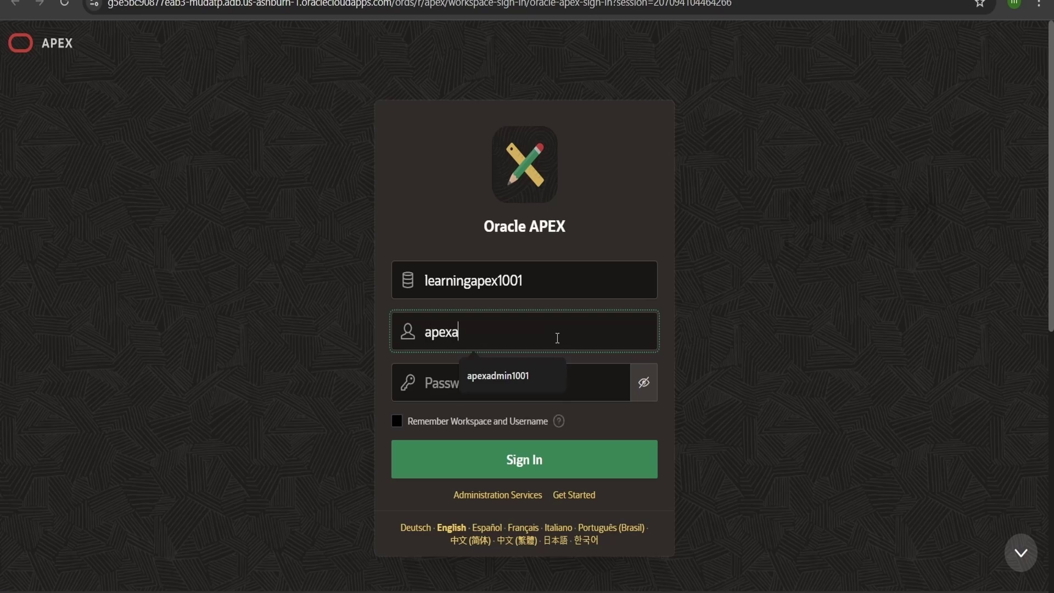
{"action": "type", "text": "dmin1001"}
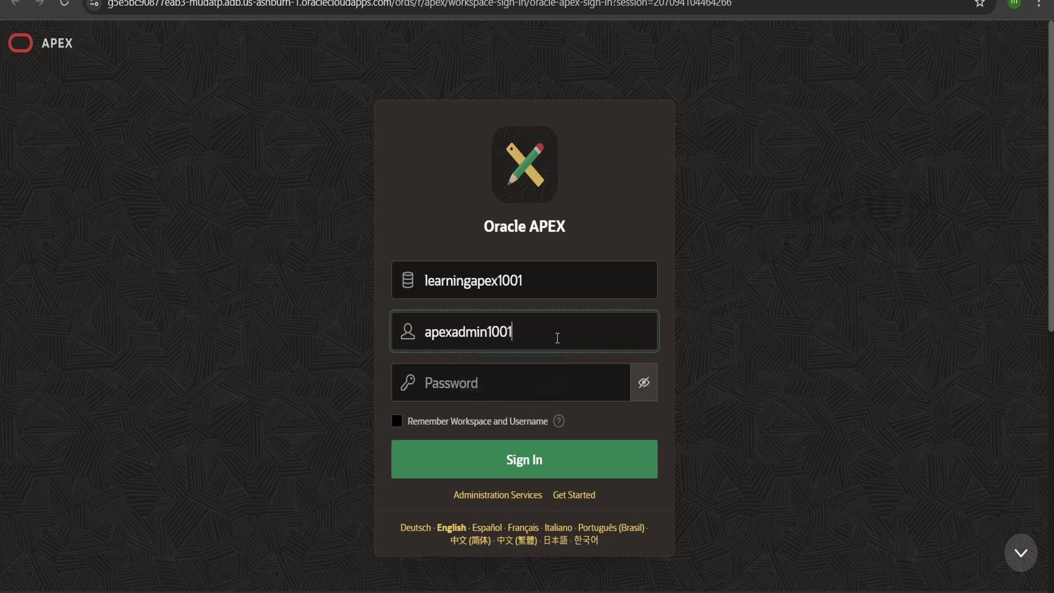
{"action": "left_click", "coordinate": [544, 382]}
{"action": "type", "text": "••••••"}
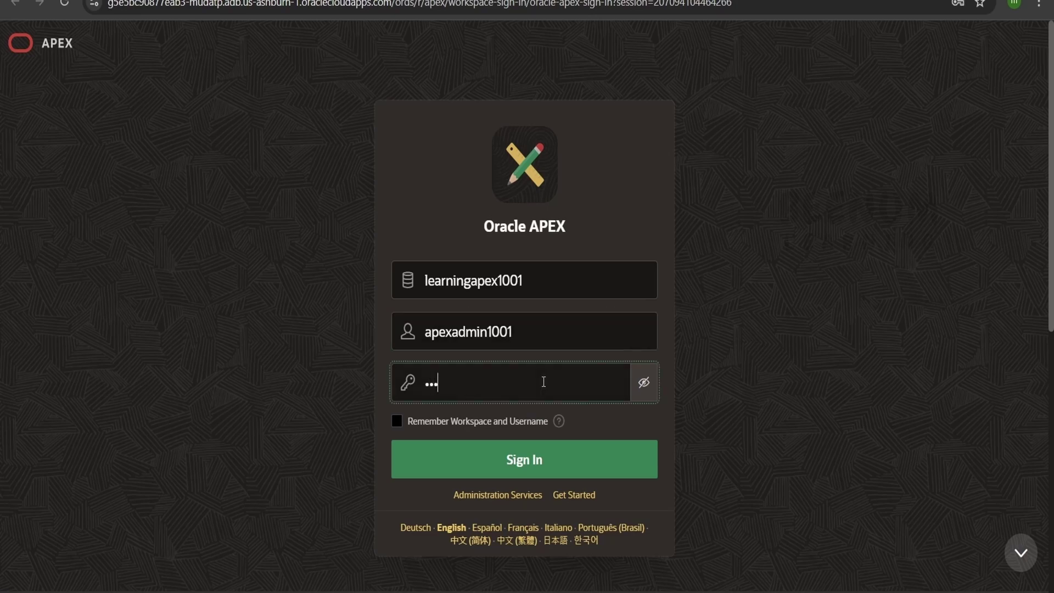
{"action": "type", "text": "•••••••••"}
{"action": "left_click", "coordinate": [552, 476]}
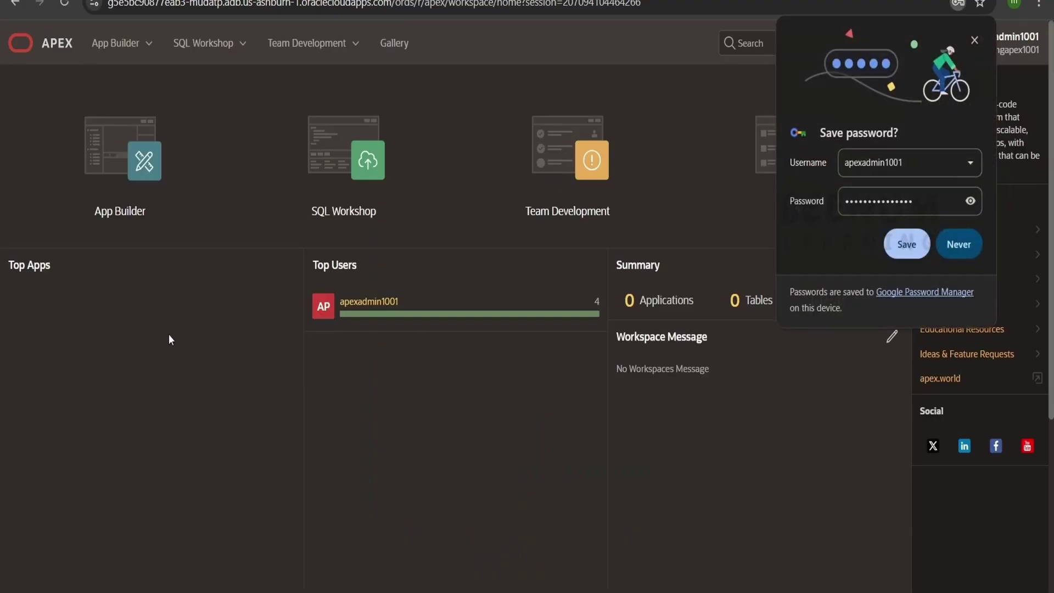
Step: Close the save-password bubble and look over the workspace home tiles (0 applications)
{"action": "left_click", "coordinate": [974, 35]}
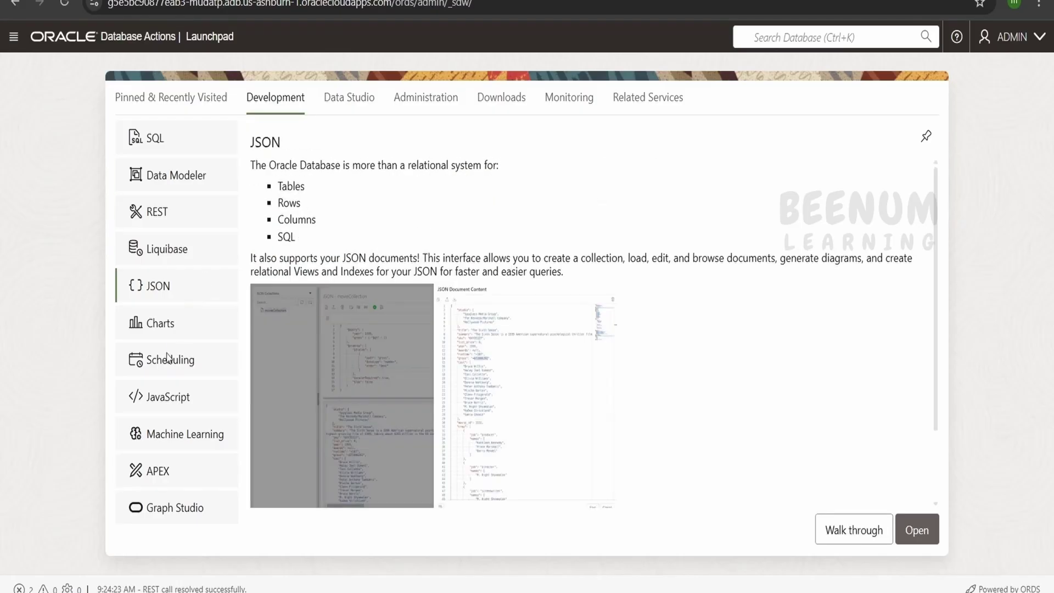
{"action": "left_click", "coordinate": [179, 476]}
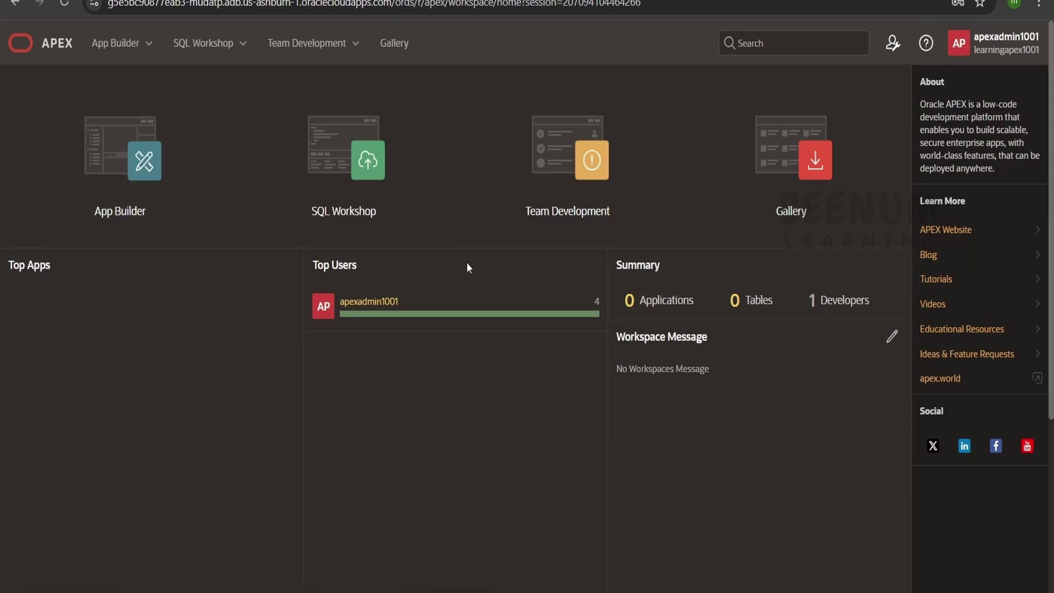
{"action": "left_click", "coordinate": [895, 49]}
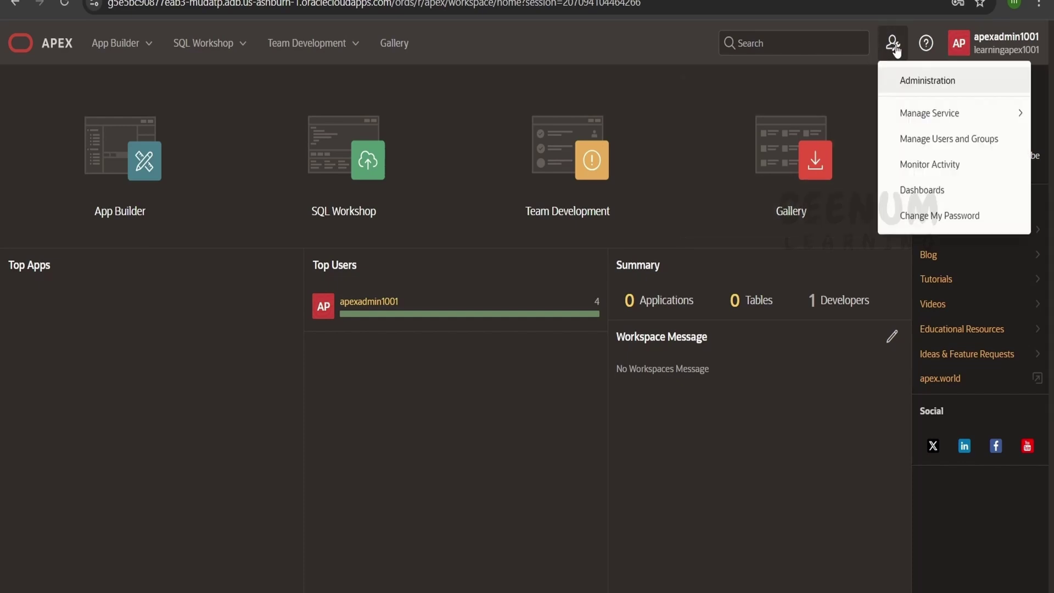
{"action": "left_click", "coordinate": [926, 81]}
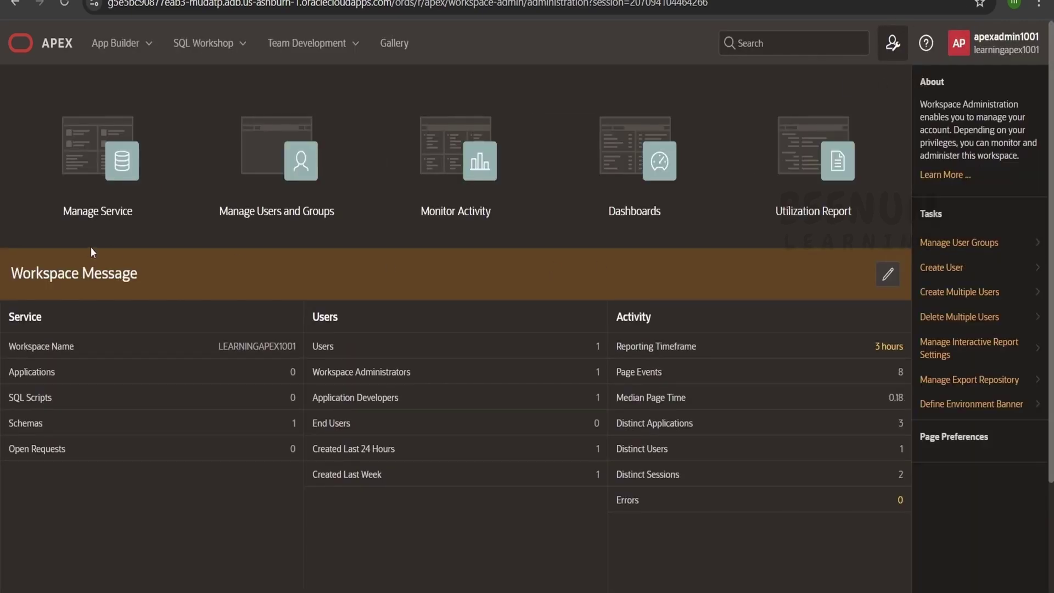
{"action": "left_click", "coordinate": [115, 51]}
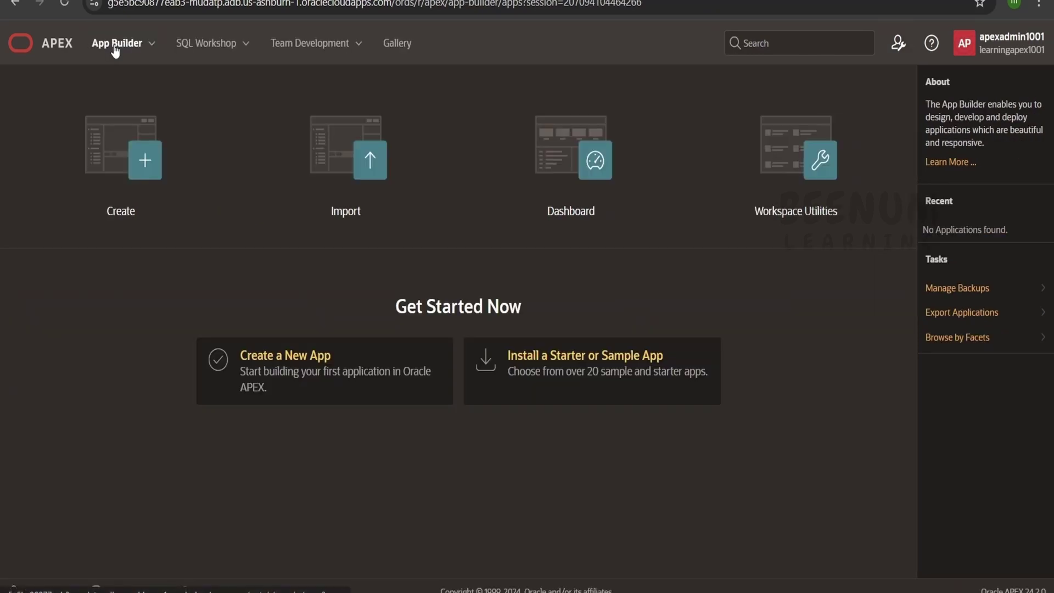
{"action": "left_click", "coordinate": [52, 41]}
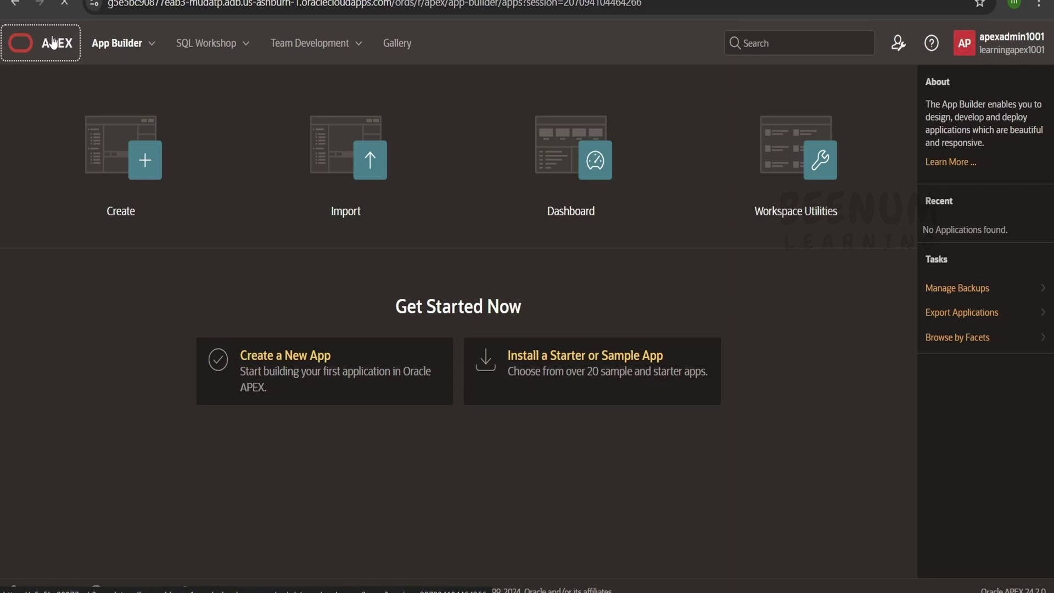